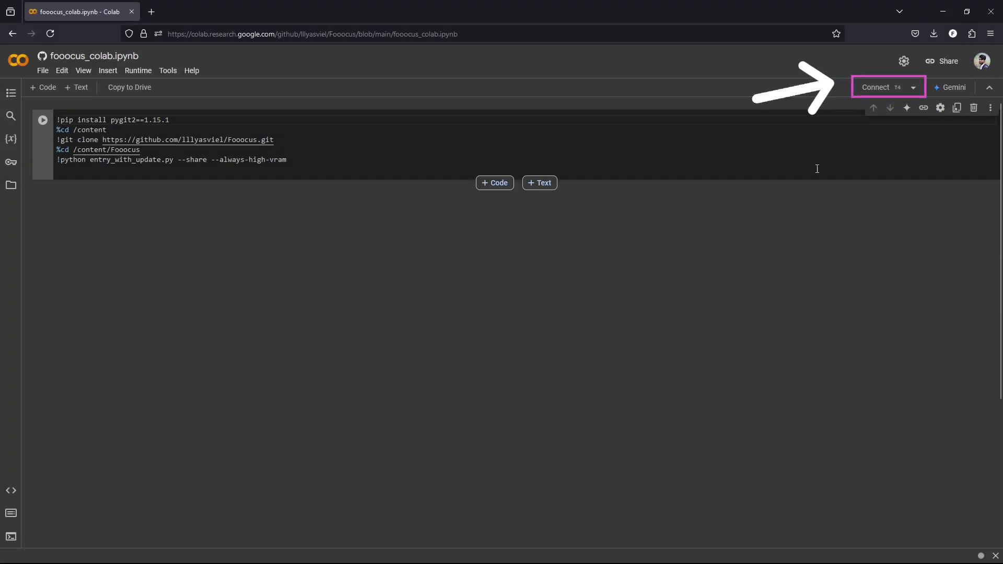
Step: Run the Fooocus install cell on a connected T4 runtime and open the public gradio.live app link
left_click(875, 88)
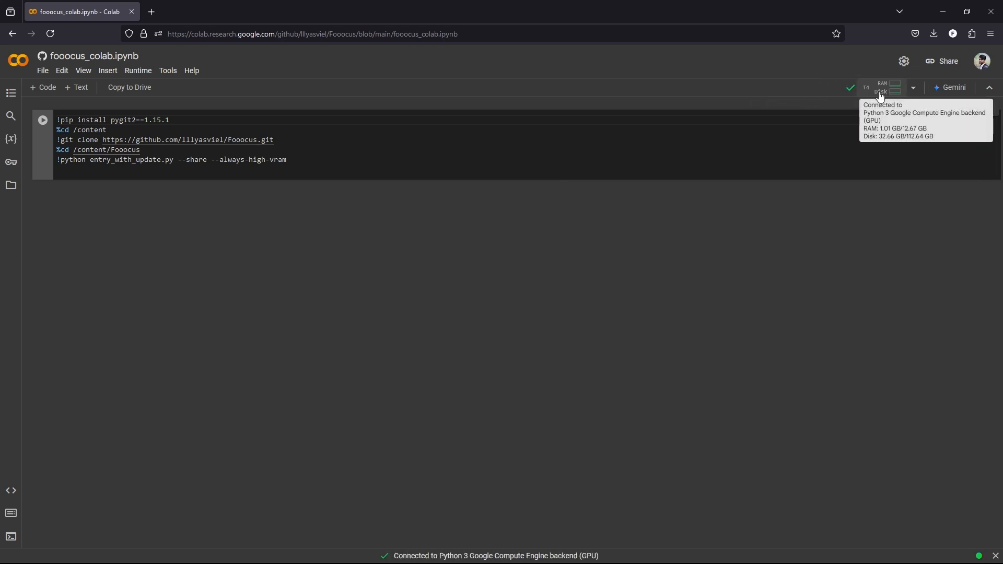
left_click(43, 121)
left_click(634, 353)
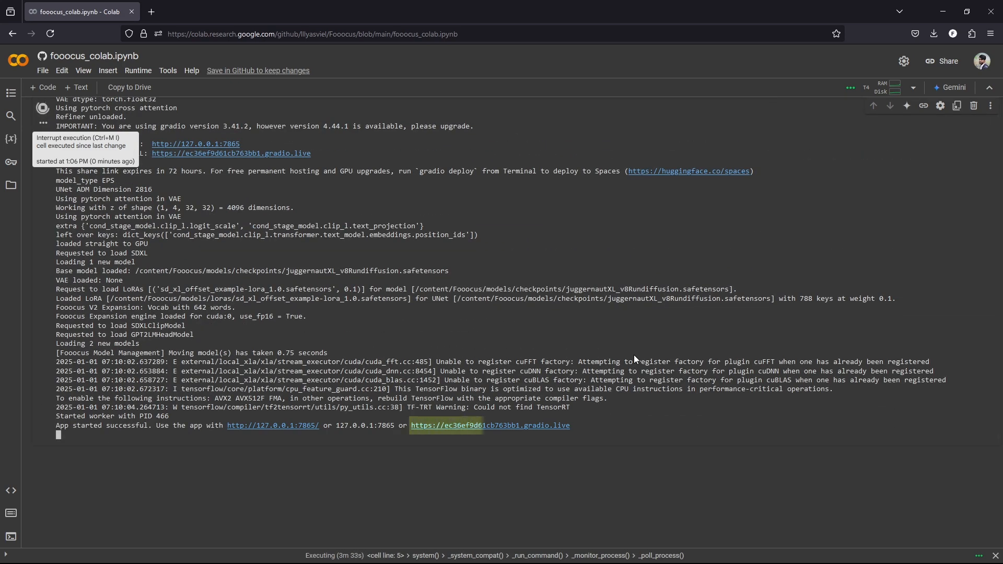
left_click(497, 426)
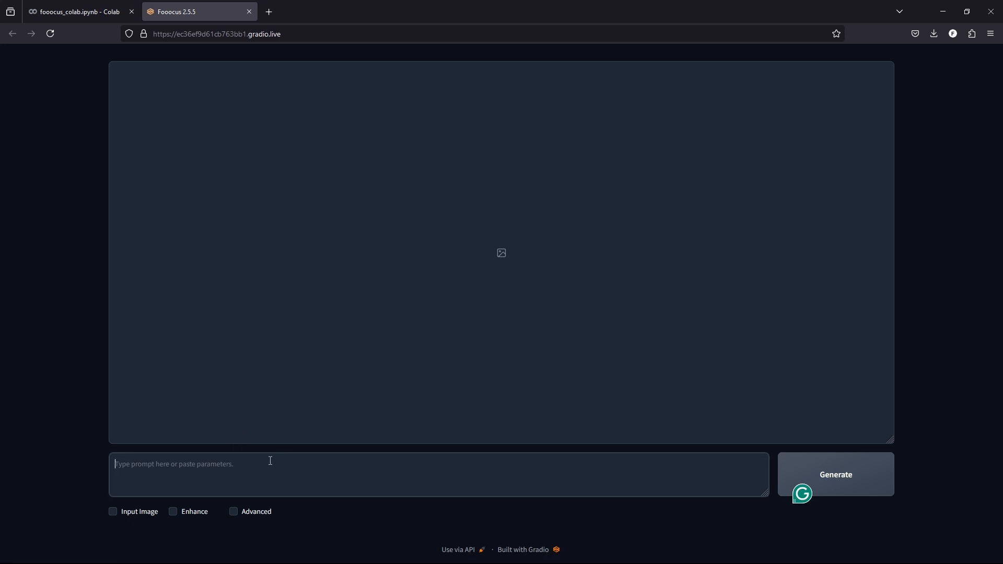
Step: Enable image input and load Denim shirt.jpg as the first image prompt
left_click(113, 511)
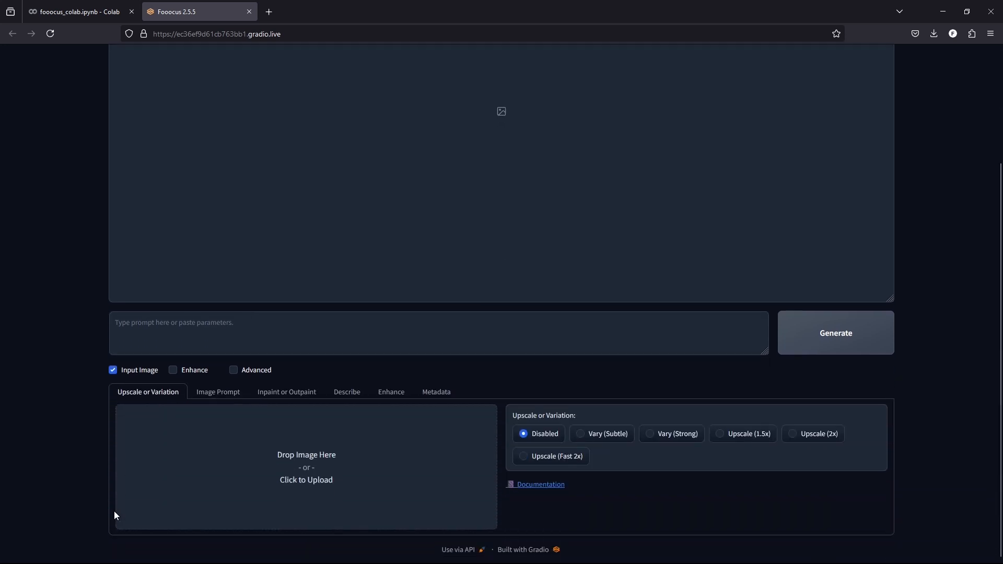
left_click(217, 394)
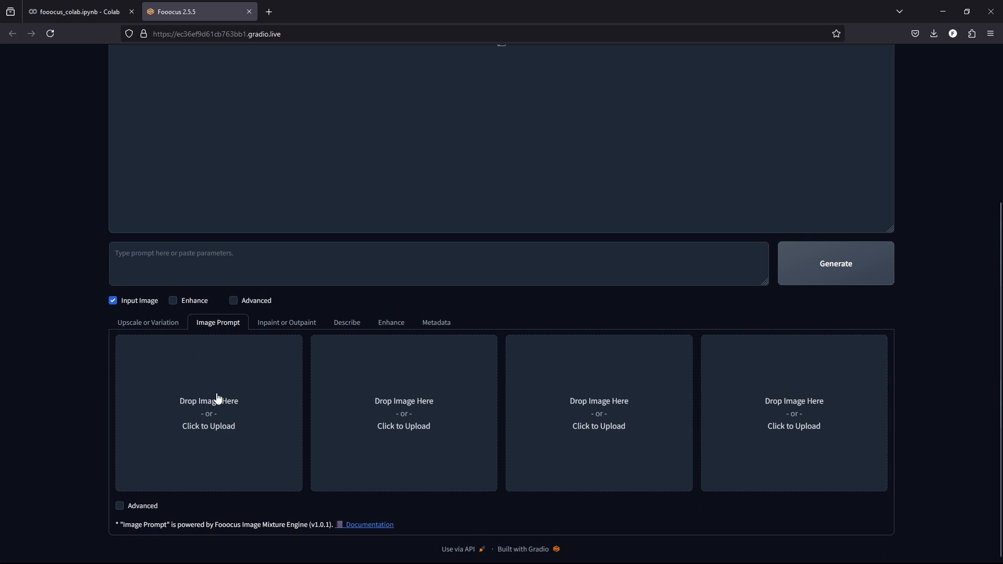
key("alt+Tab")
left_click_drag(592, 184, 206, 389)
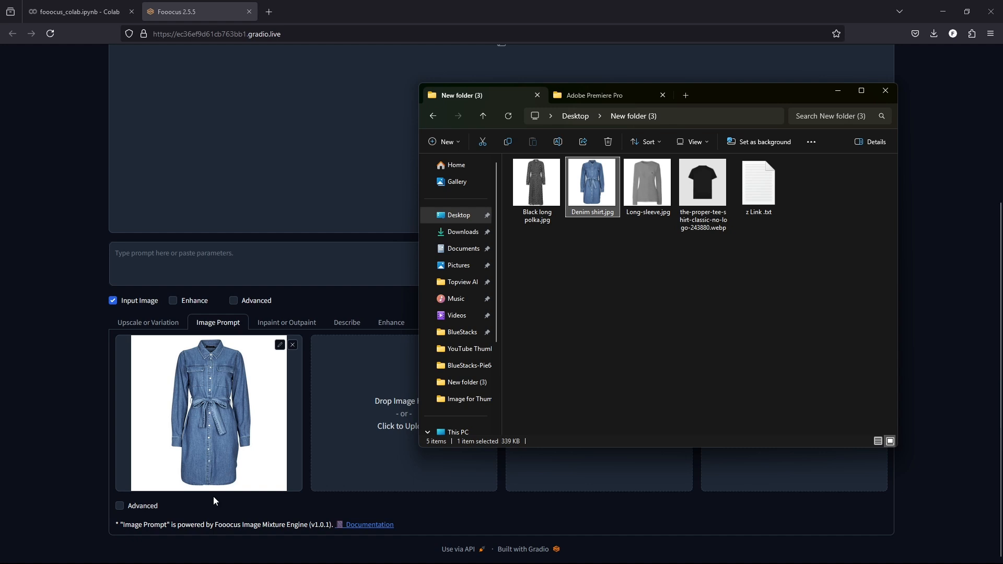
Step: Show the advanced image prompt options and set the denim dress's Stop At to 0.85 and Weight to 0.99
left_click(120, 505)
scroll(208, 504, "down", 2)
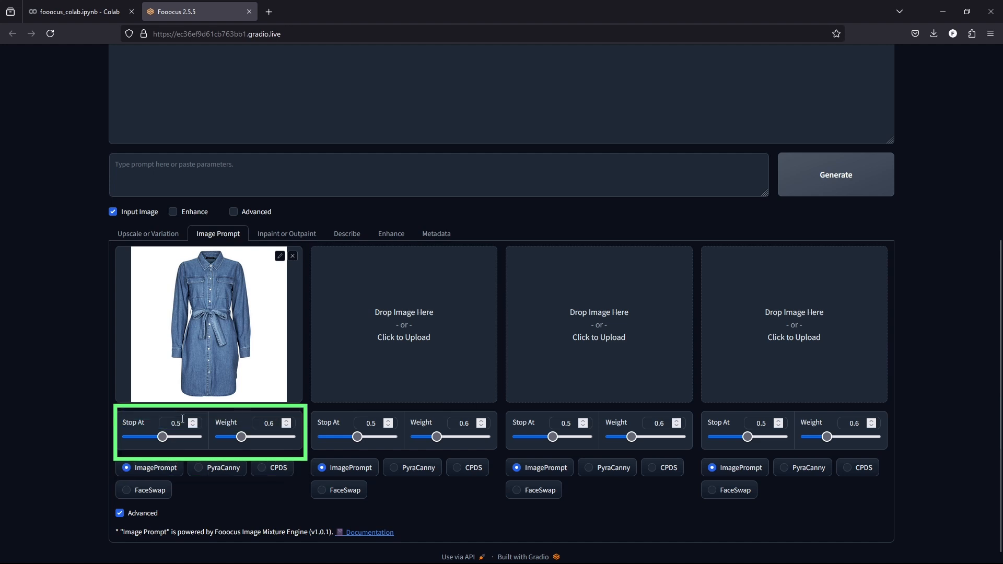
left_click(186, 437)
key("BackSpace")
type("99")
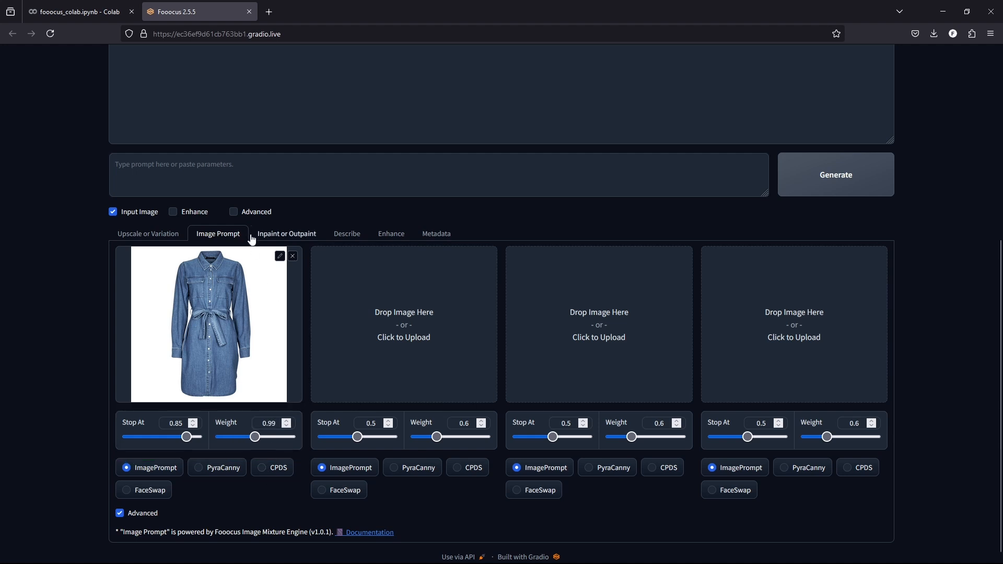
Step: Show the advanced generation settings and set the image number to 4
left_click(233, 211)
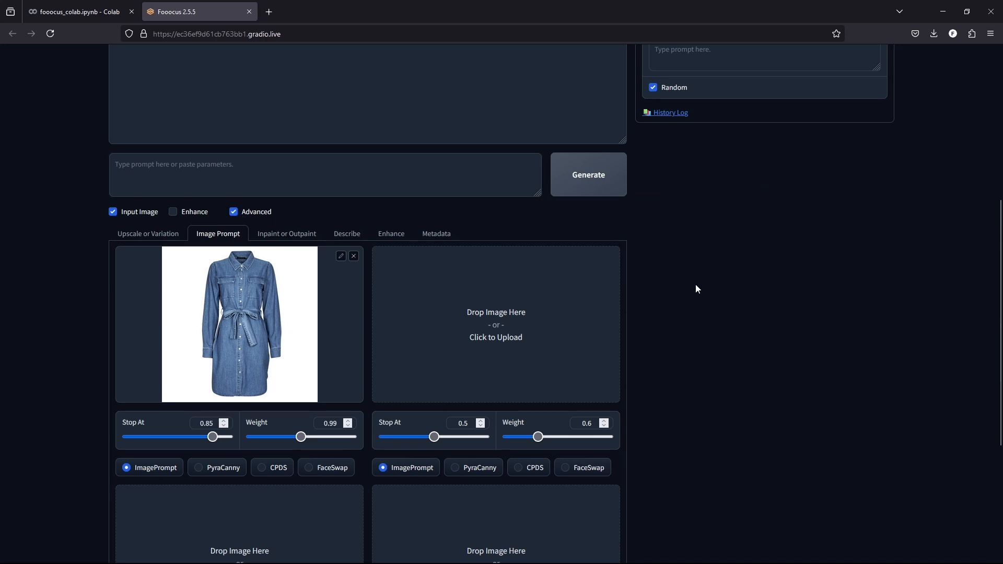
scroll(647, 278, "up", 6)
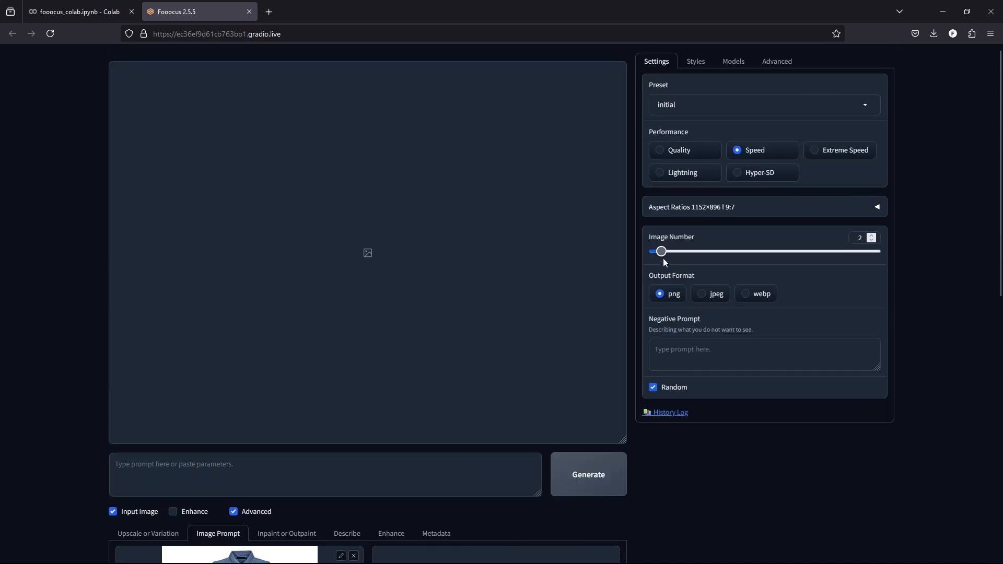
mouse_move(662, 251)
left_mouse_down()
mouse_move(821, 256)
mouse_move(677, 254)
left_mouse_up()
Step: Set the aspect ratio to 832×1216 and performance to Quality, keeping the initial preset
left_click(876, 209)
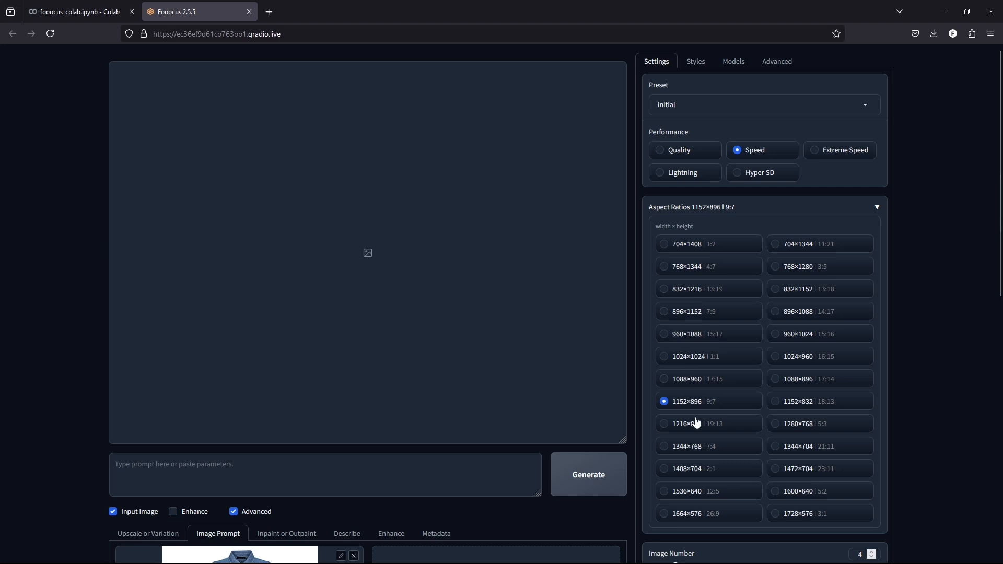
left_click(665, 290)
left_click(660, 151)
left_click(867, 105)
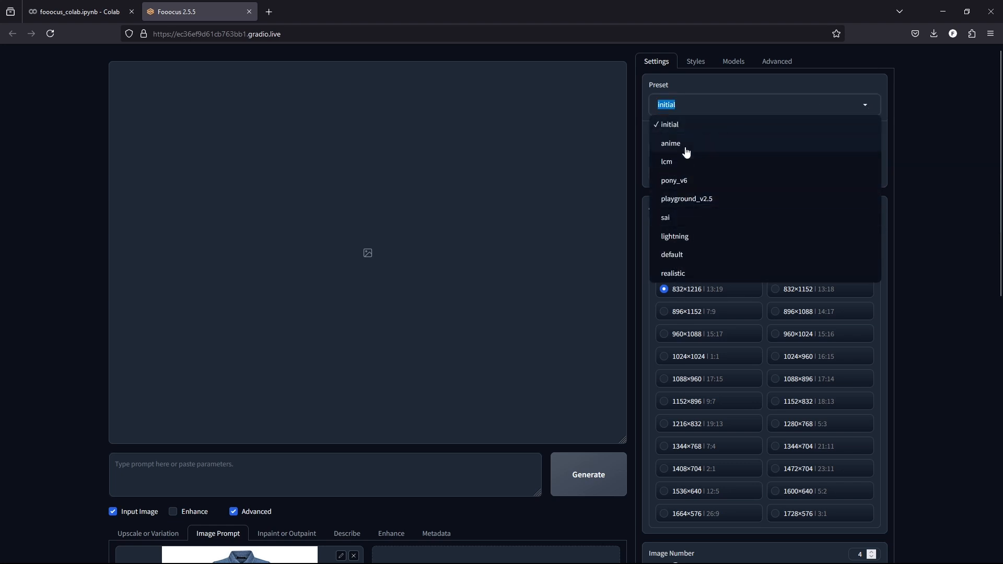
left_click(684, 121)
Step: Add the Fooocus Photograph and Fooocus Cinematic styles to the selected styles
left_click(695, 63)
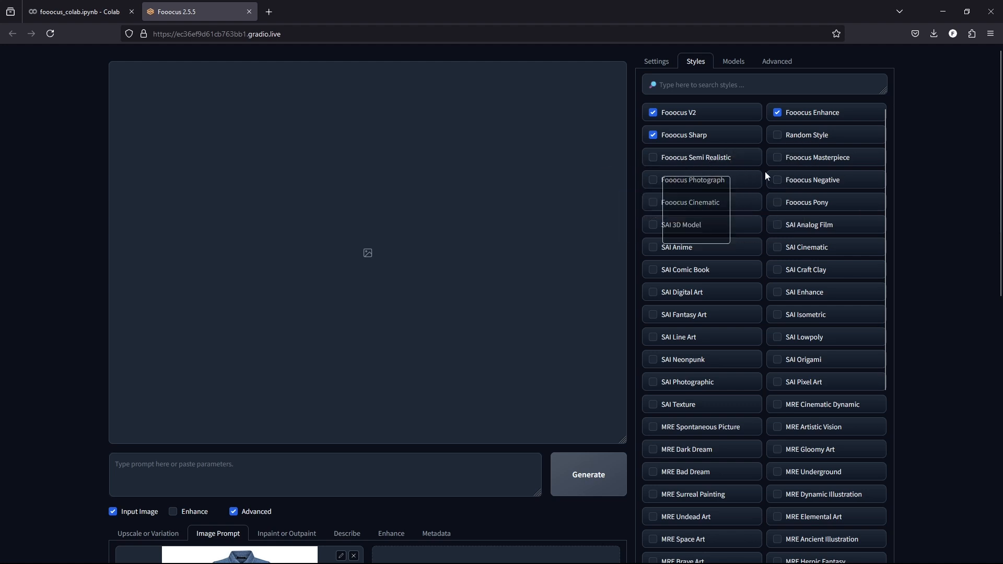
left_click(662, 180)
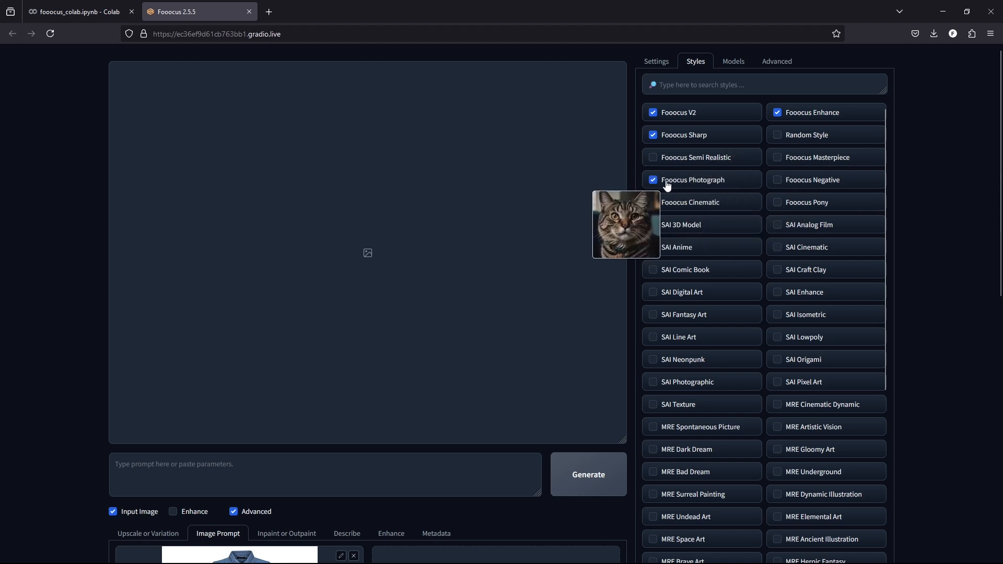
left_click(654, 203)
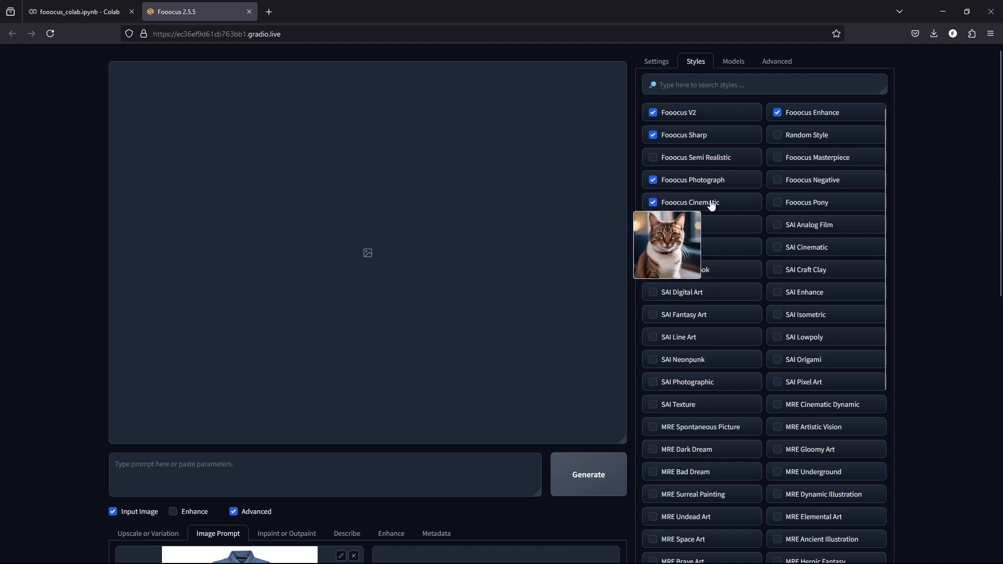
Step: Open ChatGPT in a new browser tab
scroll(637, 425, "down", 2)
left_click(374, 400)
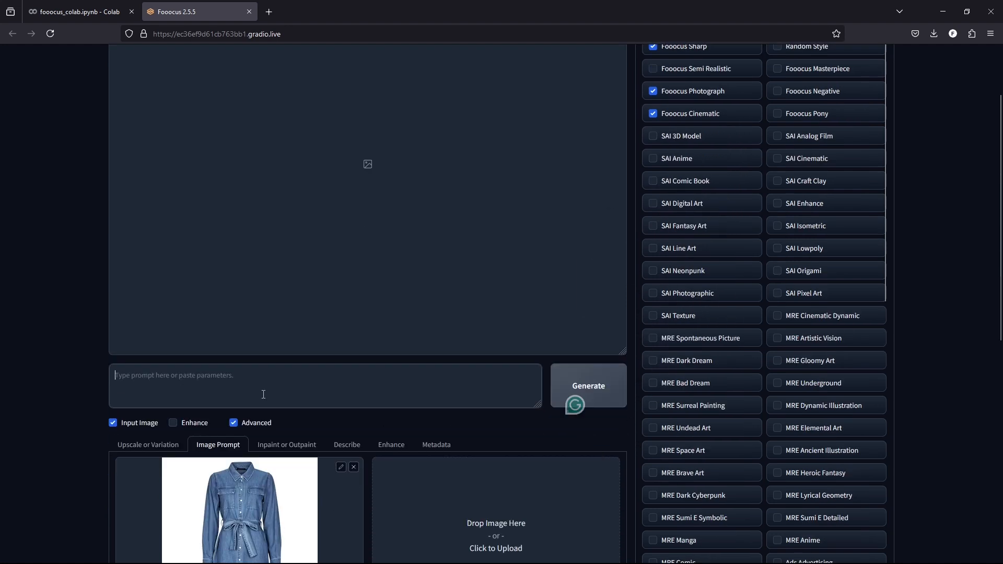
scroll(372, 400, "down", 2)
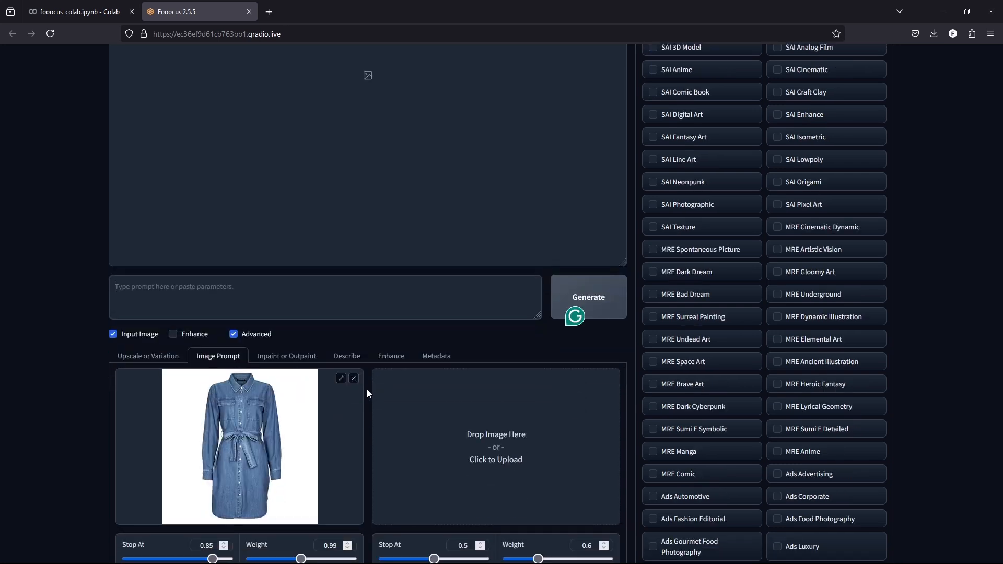
left_click(269, 11)
left_click(278, 34)
type("chatgpt.com/")
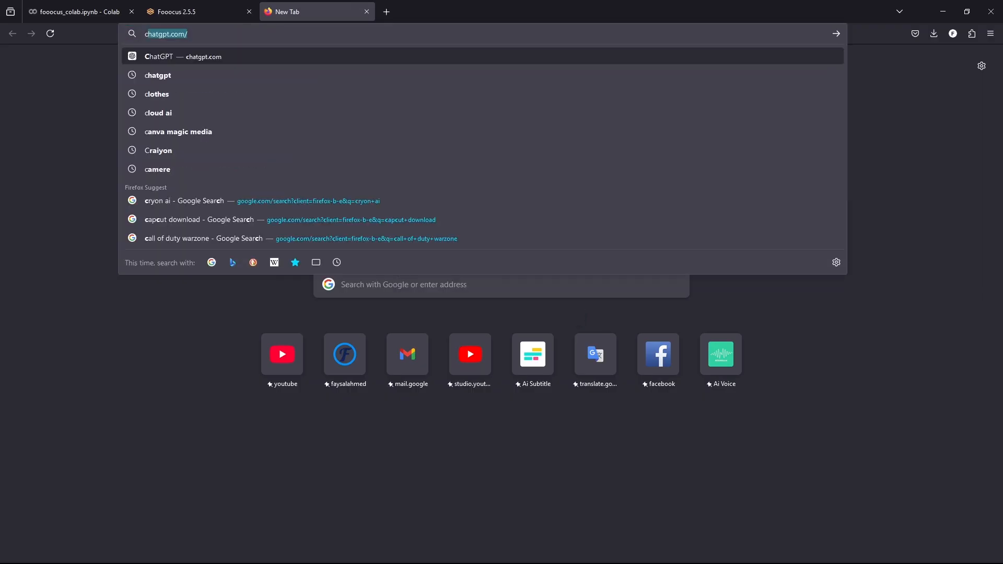
key("Return")
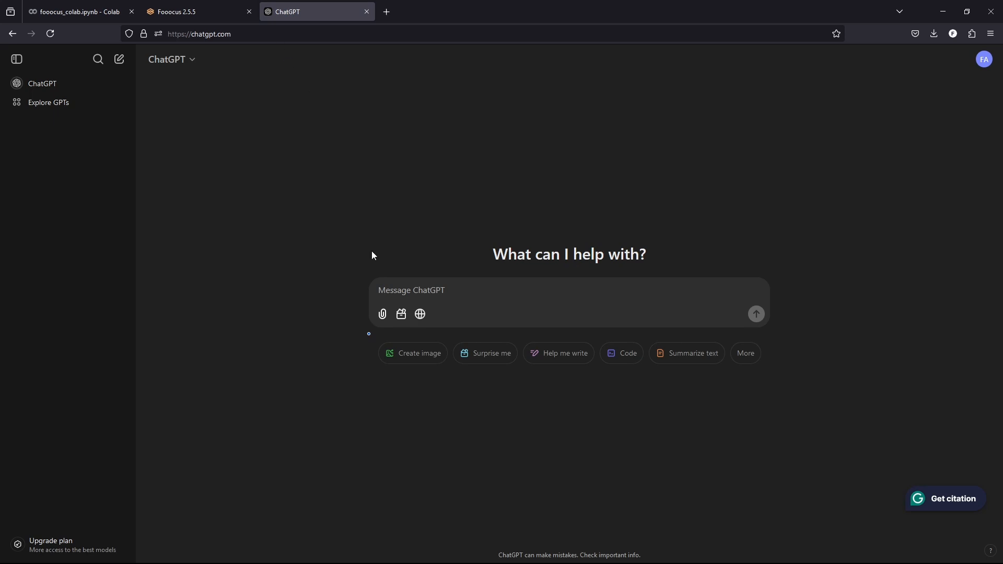
Step: Attach Denim shirt.jpg from the computer to the ChatGPT message
left_click(382, 315)
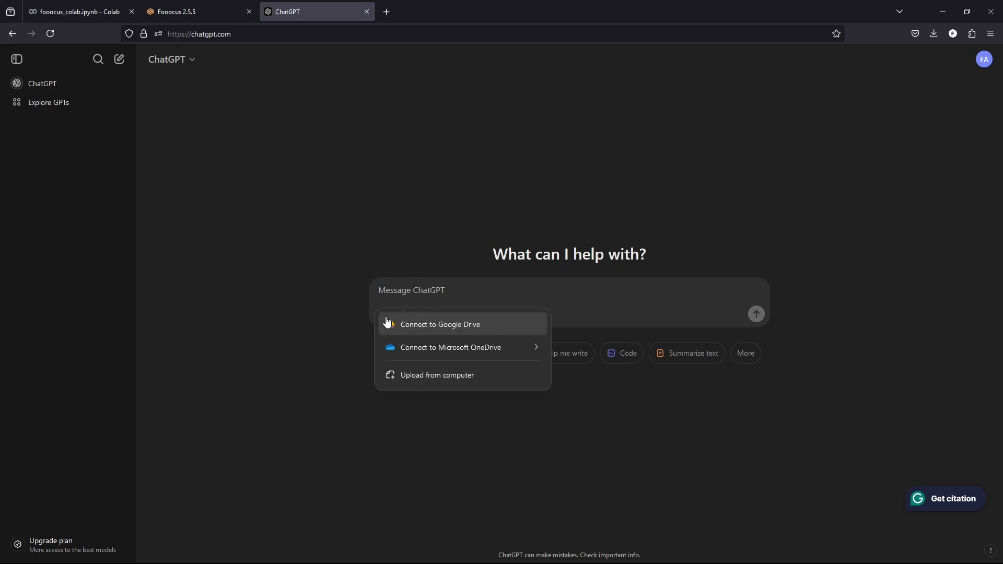
left_click(420, 375)
left_click(179, 90)
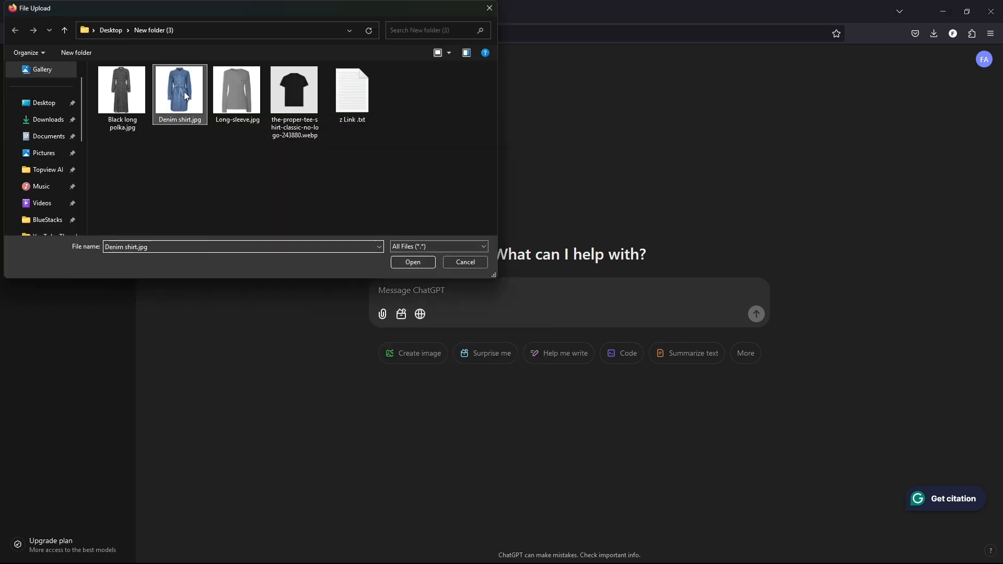
left_click(422, 262)
Step: Ask ChatGPT: "Understand this image and write a prompt so that i can create an image with a model."
type("Und")
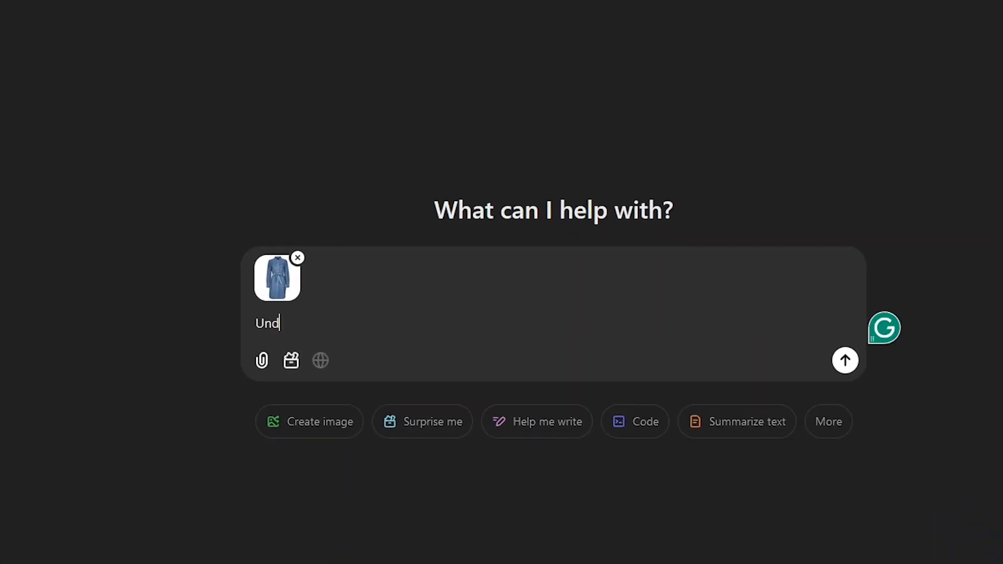
type("erstand this image and write a prompt s")
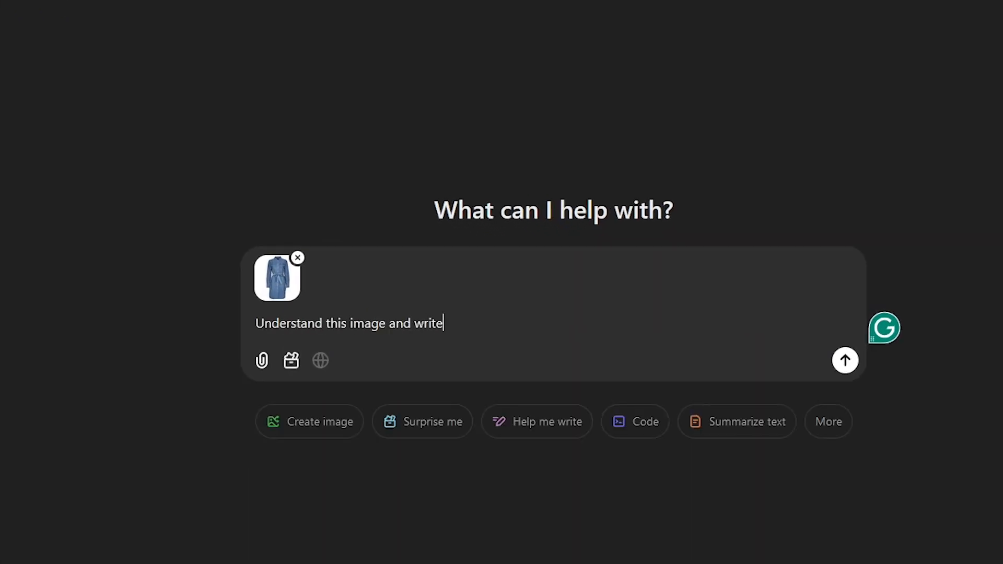
type("o that i can create an image with a model")
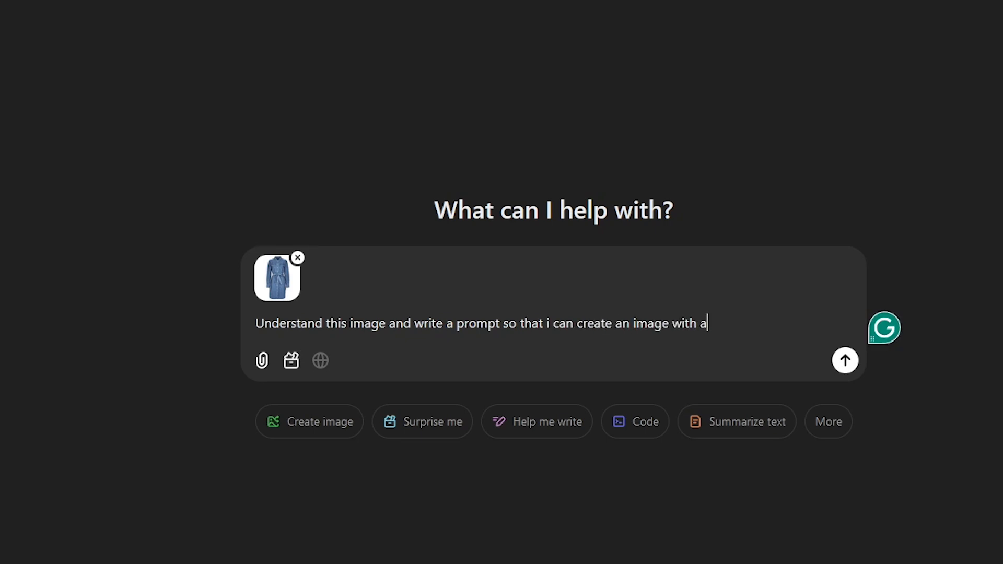
type(".")
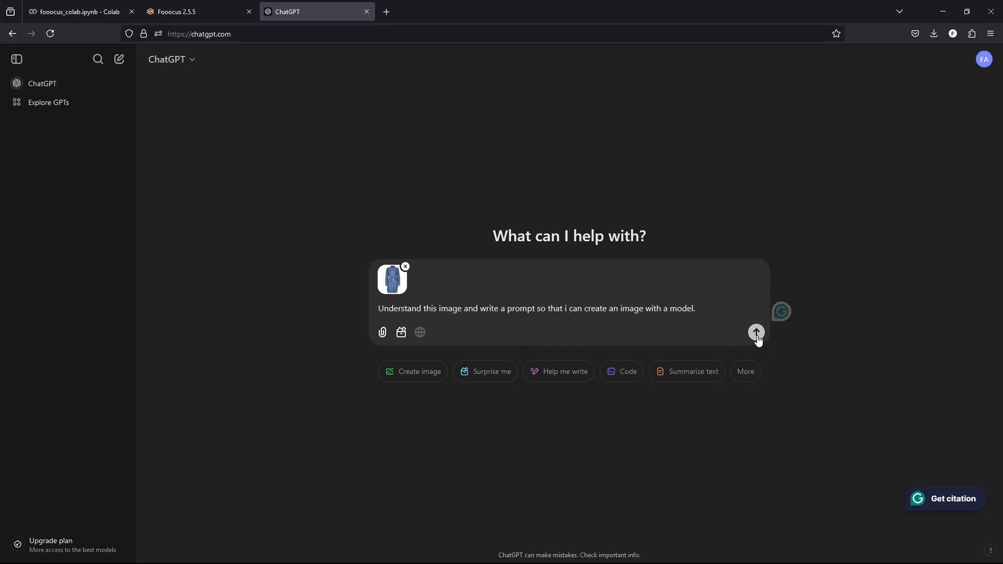
left_click(756, 333)
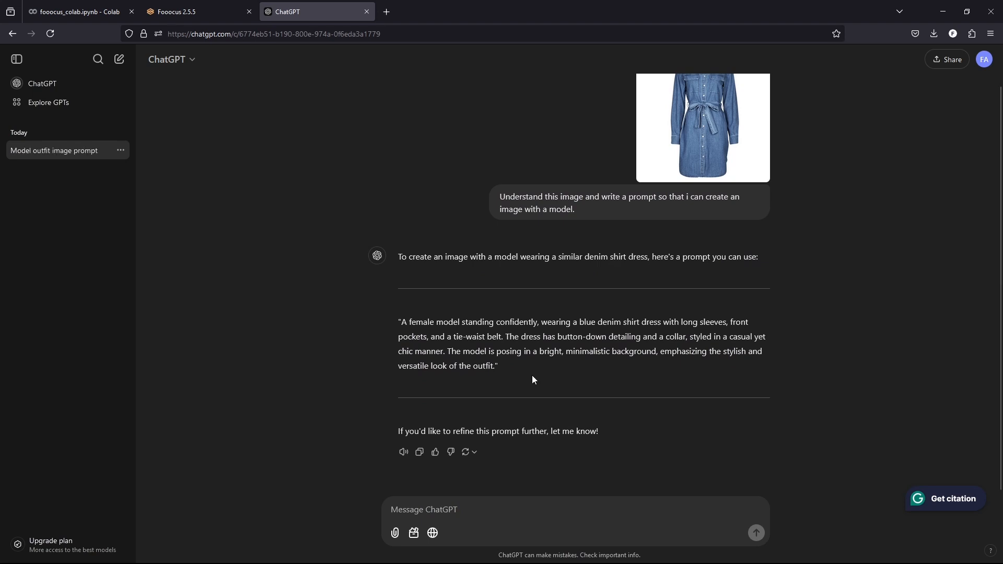
Step: Copy ChatGPT's quoted female model prompt into the Fooocus prompt and generate the images
left_click_drag(531, 375, 404, 323)
right_click(404, 324)
left_click(420, 332)
left_click(188, 11)
right_click(207, 290)
left_click(238, 369)
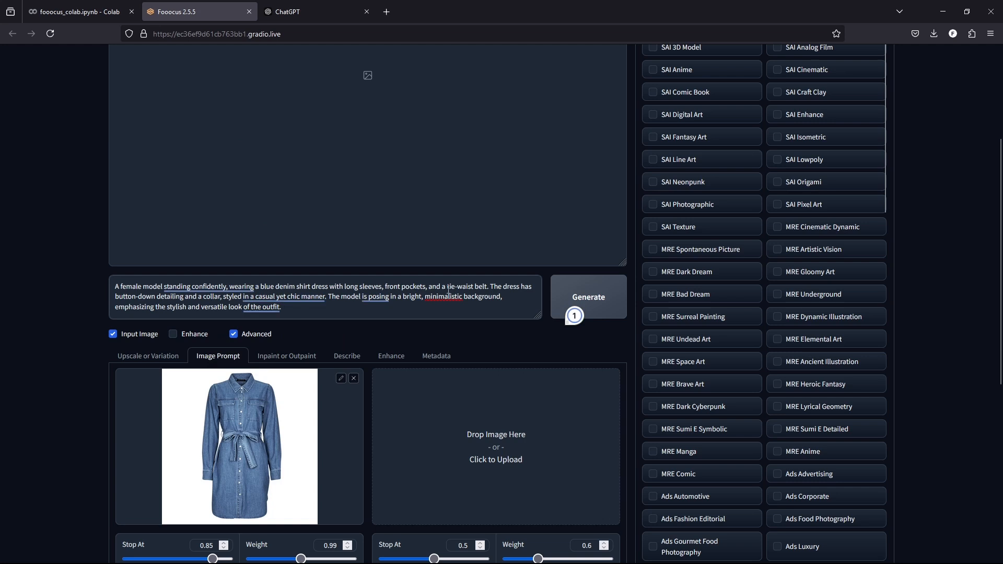
left_click(598, 303)
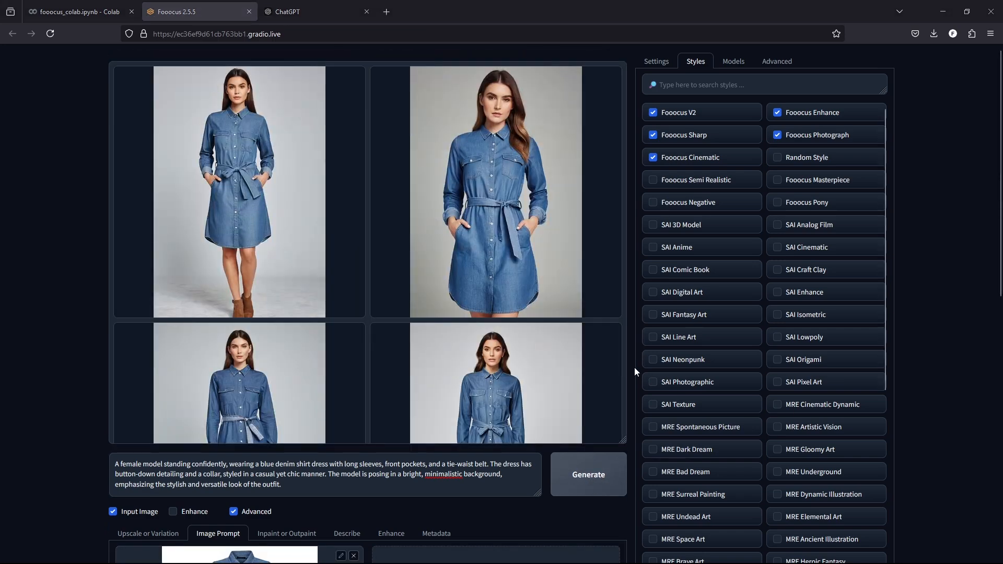
Step: Review the generated model images in the gallery, enlarging each one in turn
scroll(619, 374, "down", 3)
scroll(632, 407, "down", 3)
scroll(626, 369, "up", 6)
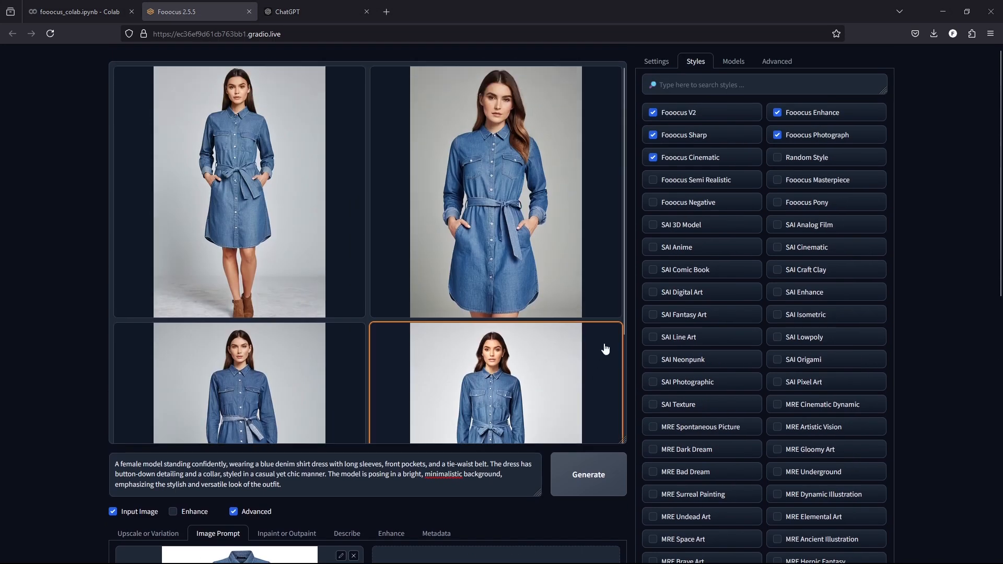
scroll(621, 300, "down", 3)
scroll(621, 300, "up", 3)
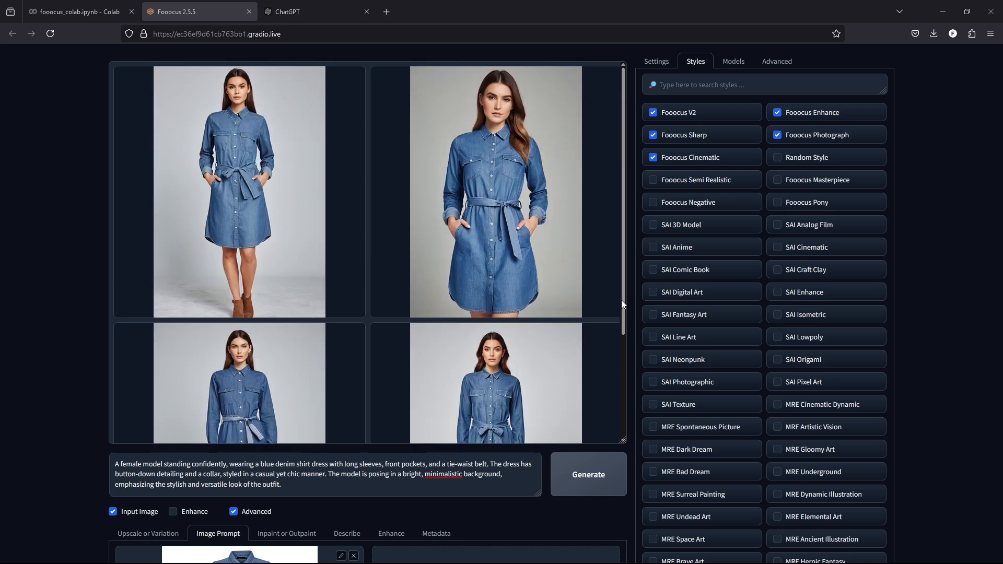
left_click(285, 183)
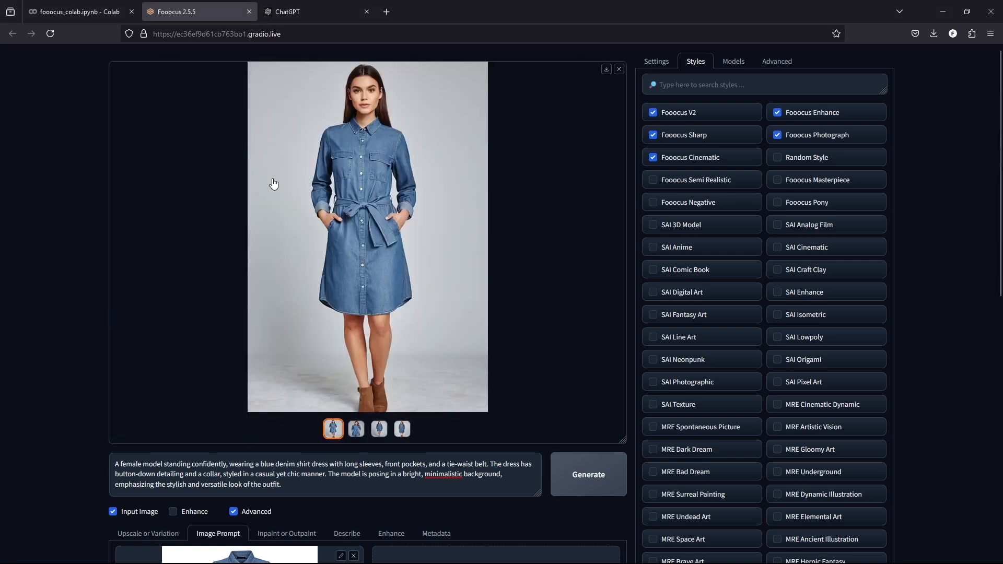
left_click(358, 432)
key("Right")
key("Right")
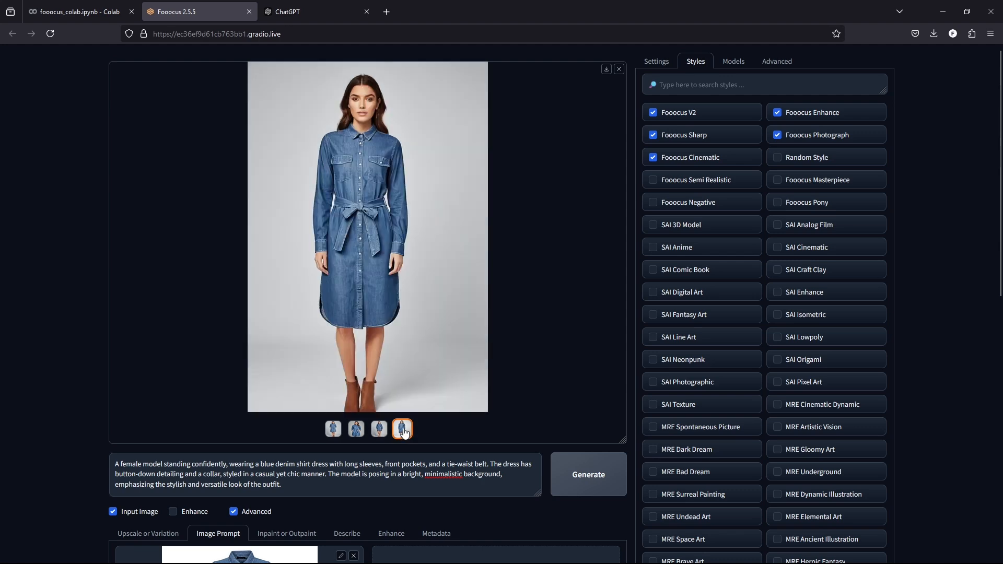
key("Right")
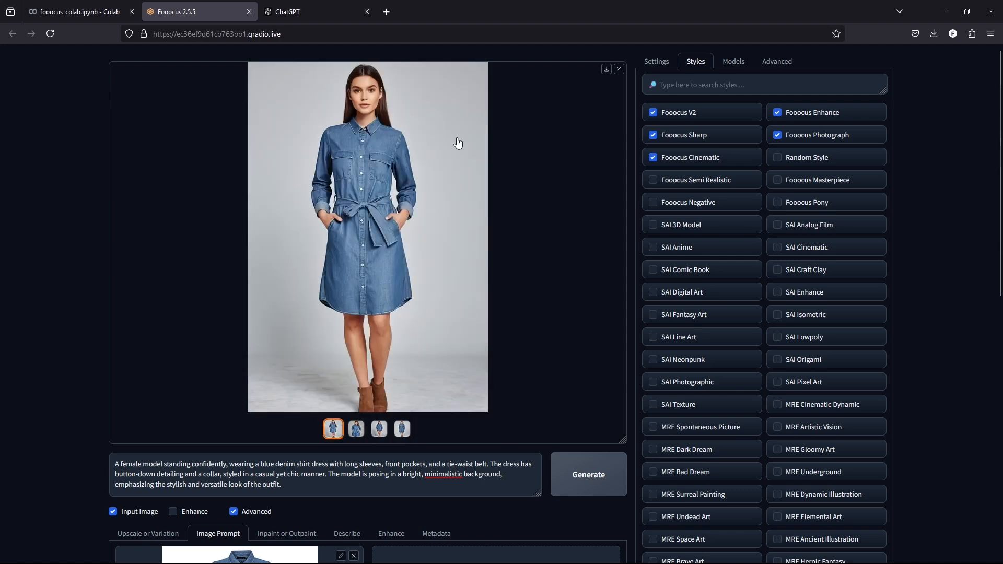
Step: Download the first generated image and generate another batch with the same prompt and settings
left_click(606, 69)
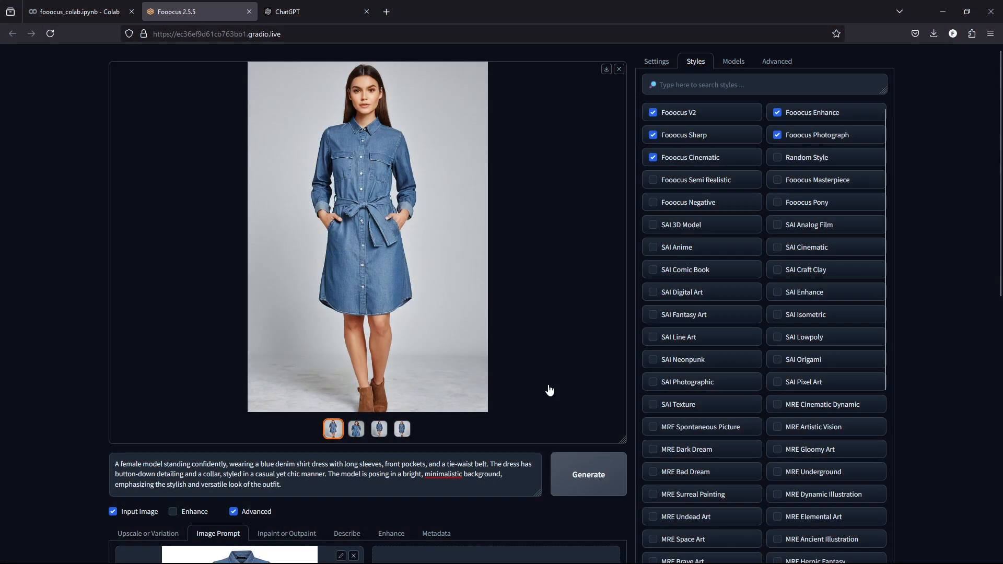
left_click(594, 475)
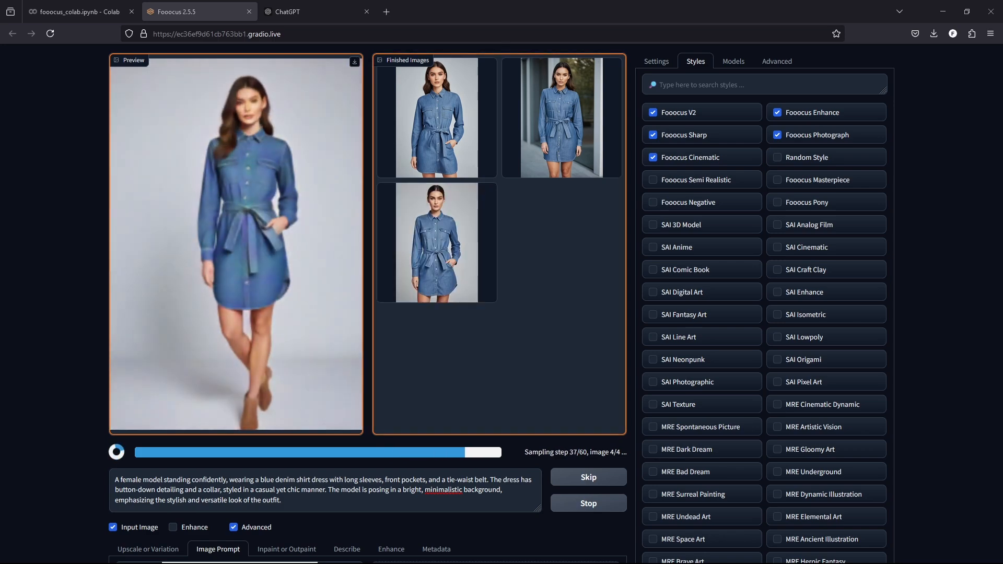
Step: Look through the newly generated denim dress images in the gallery
scroll(628, 285, "down", 2)
scroll(585, 245, "up", 2)
scroll(543, 208, "down", 3)
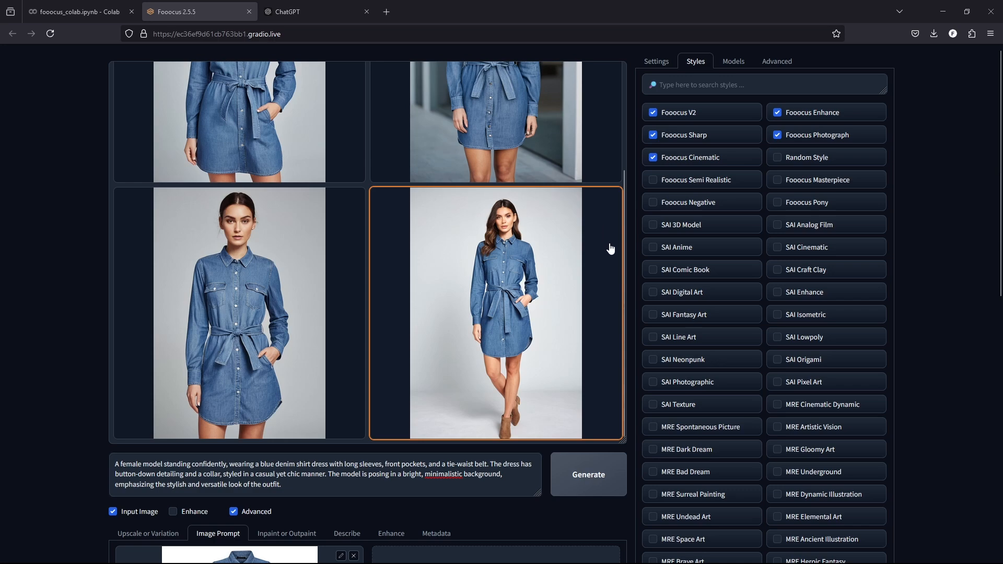
Step: Replace the reference image with the black polka-dot dress photo and paste the matching female model description as the new prompt
scroll(610, 249, "down", 3)
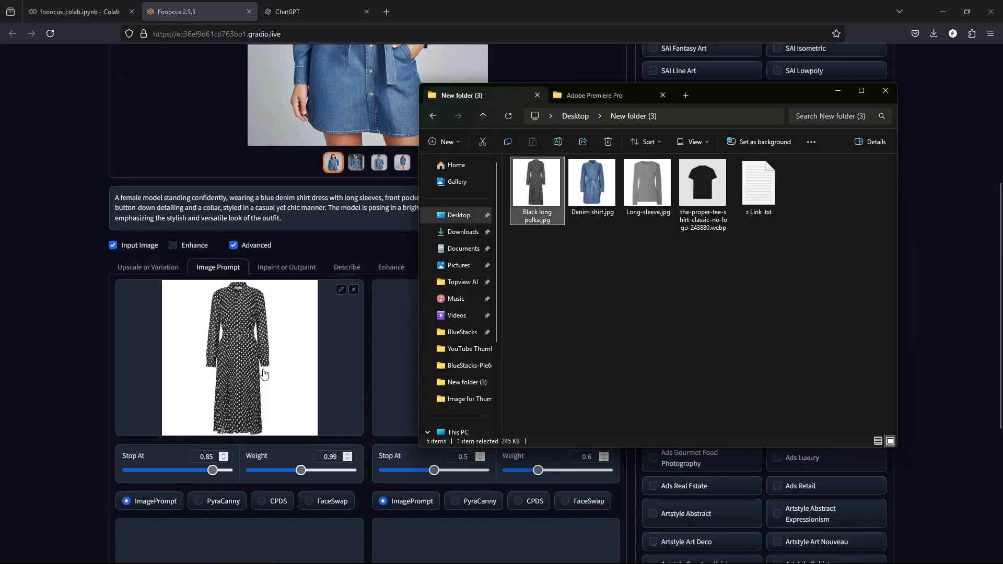
left_click(263, 372)
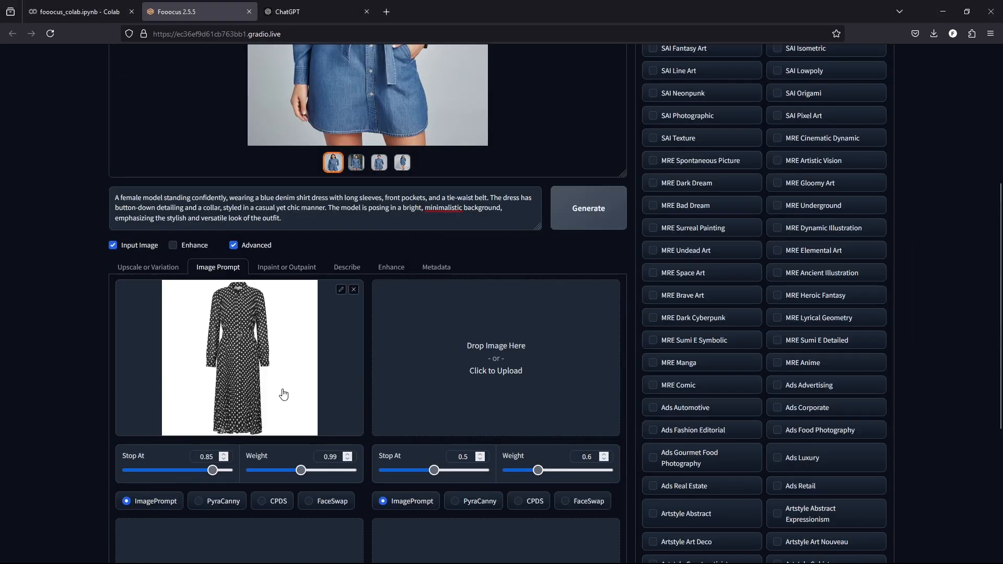
scroll(283, 393, "up", 2)
left_click_drag(190, 284, 114, 282)
type("A female model standing gracefully, wearing a black midi-length dress with white polka dots. The dress has long sleeves, a button-down front, a collared neckline, and a belt with a circular buckle at the waist. The fabric flows softly, giving the outfit an elegant and classic vibe. The model poses against a neutral or minimalist background to highlight the timeless design of the dress.")
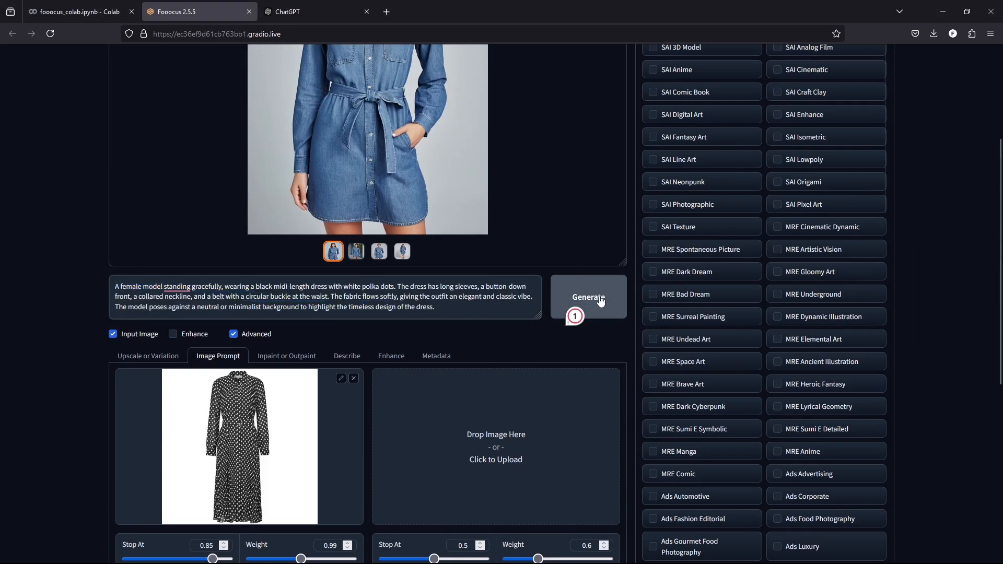
Step: Check the generation settings, generate the polka-dot dress model images and look through the finished gallery
scroll(637, 384, "up", 4)
left_click(650, 62)
left_click(589, 475)
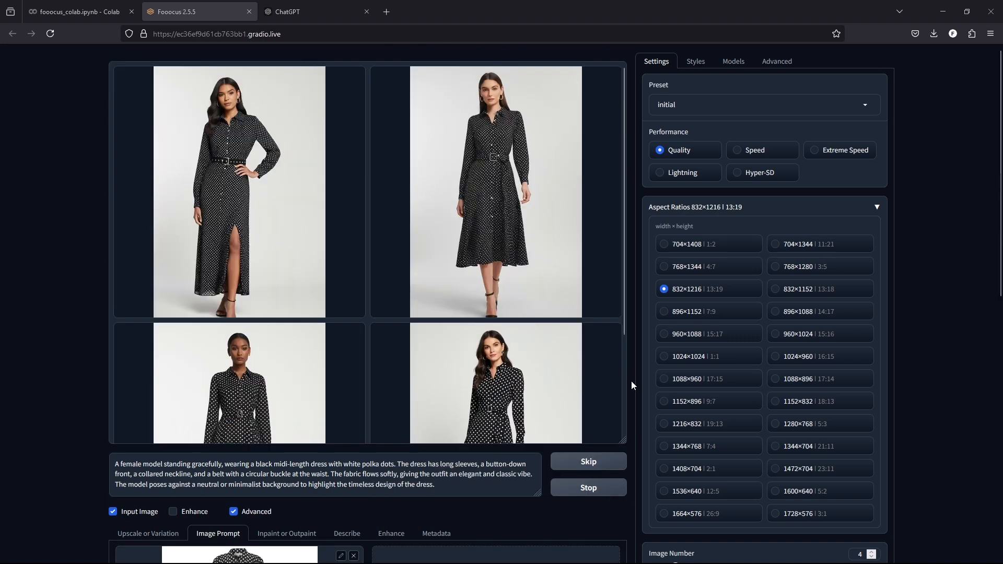
scroll(600, 291, "down", 3)
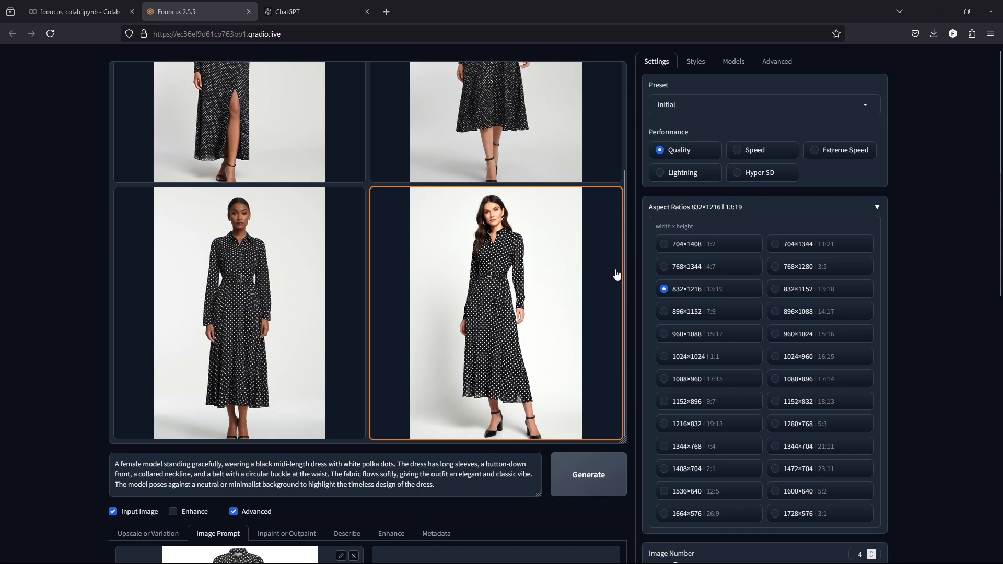
scroll(616, 275, "up", 3)
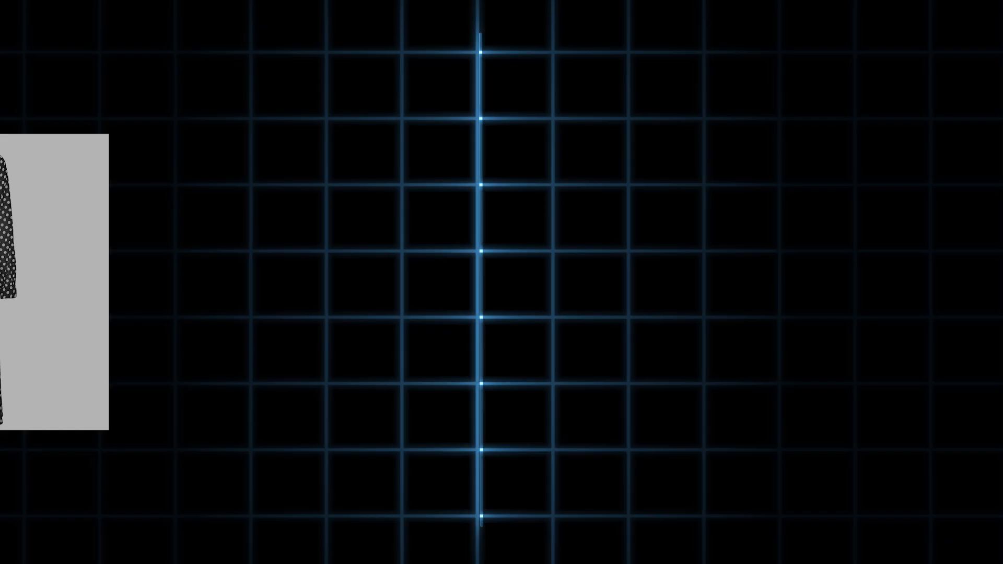